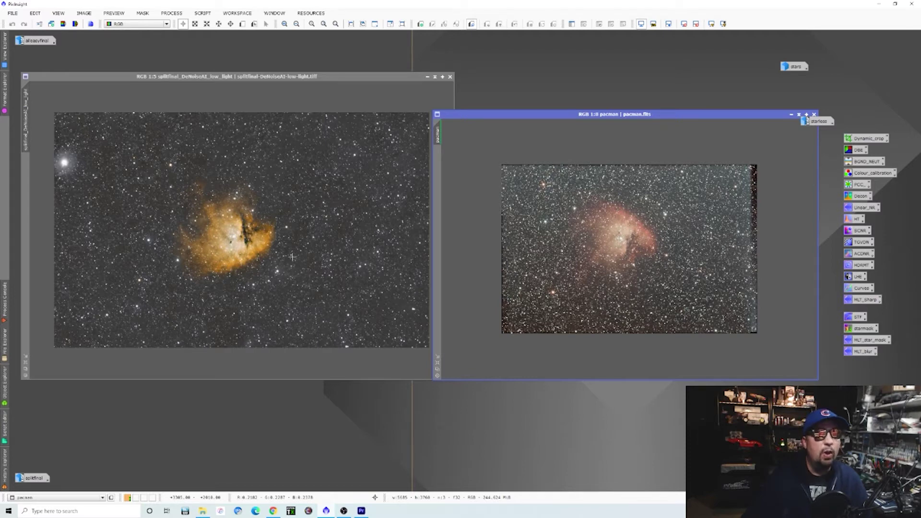
{"action": "scroll", "coordinate": [661, 260], "scroll_direction": "up", "scroll_amount": 3}
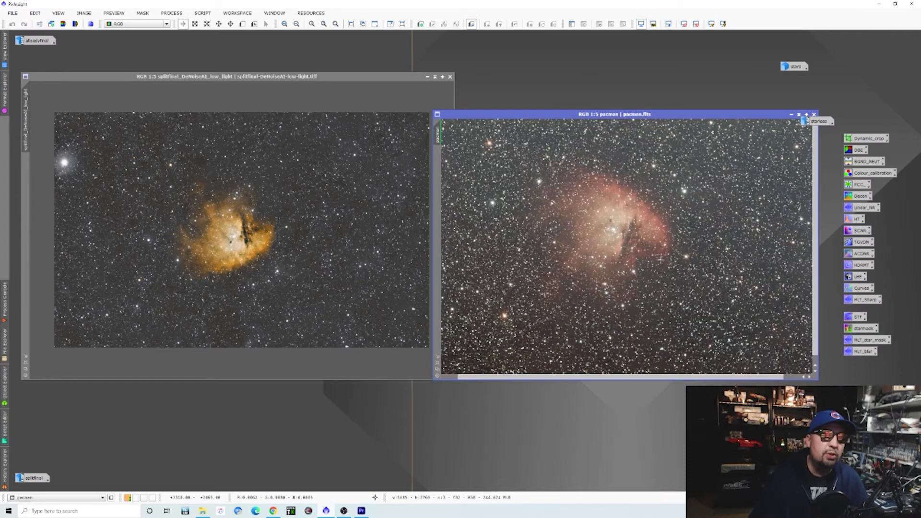
{"action": "scroll", "coordinate": [662, 260], "scroll_direction": "up", "scroll_amount": 2}
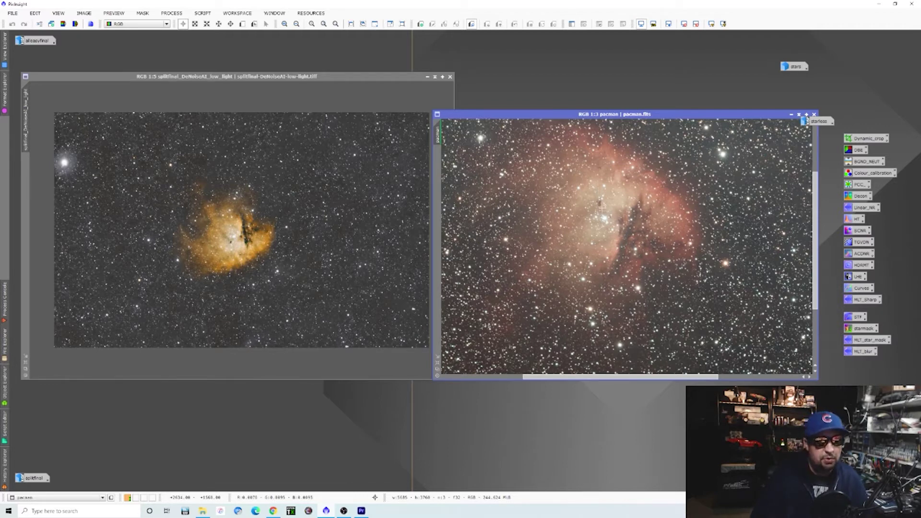
{"action": "scroll", "coordinate": [604, 209], "scroll_direction": "down", "scroll_amount": 2}
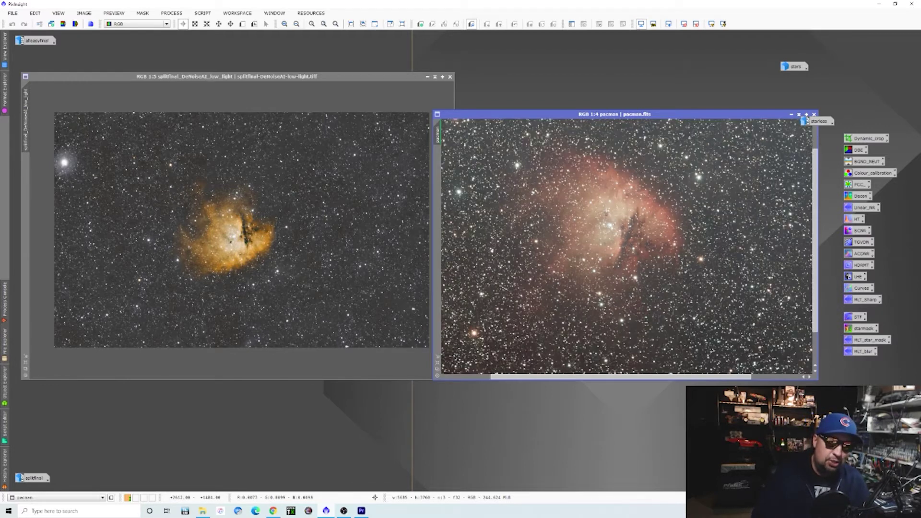
{"action": "scroll", "coordinate": [608, 211], "scroll_direction": "down", "scroll_amount": 1}
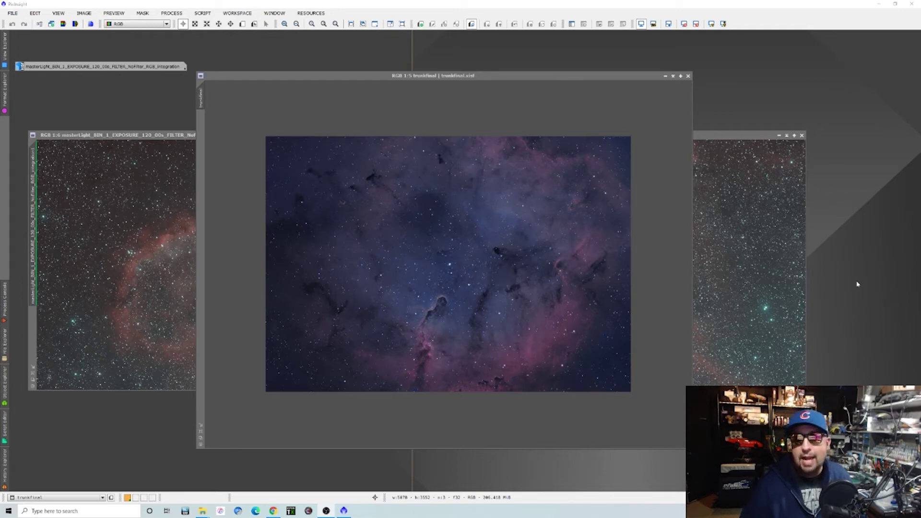
- Minimize the trunkfinal image and make the NSGMASTER Heart Nebula image the active view
{"action": "left_click", "coordinate": [665, 76]}
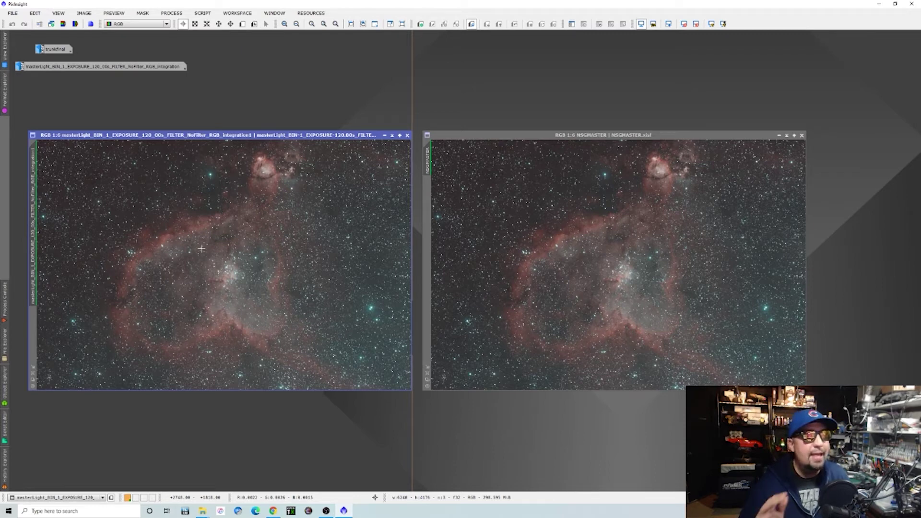
{"action": "left_click", "coordinate": [540, 136]}
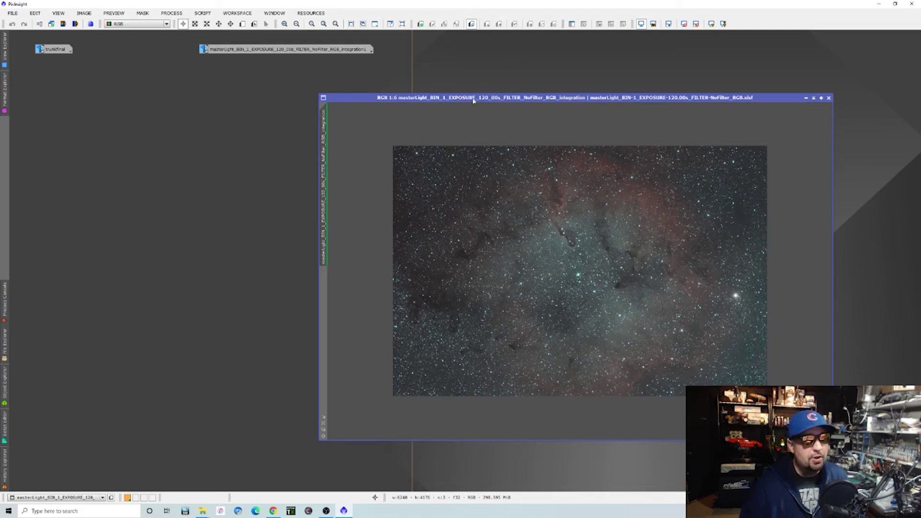
- Minimize the raw Elephant's Trunk integration and move NSGMASTER to the workspace centre
{"action": "left_click_drag", "start_coordinate": [473, 94], "coordinate": [317, 73]}
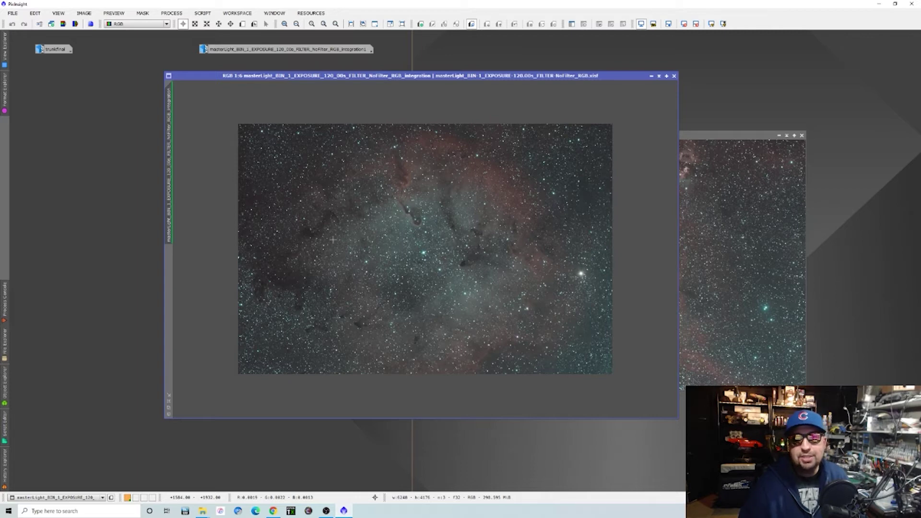
{"action": "left_click", "coordinate": [651, 77]}
{"action": "left_click_drag", "start_coordinate": [607, 137], "coordinate": [455, 127]}
- Load the PI-icons.xpsm process icon set into the workspace
{"action": "right_click", "coordinate": [860, 253]}
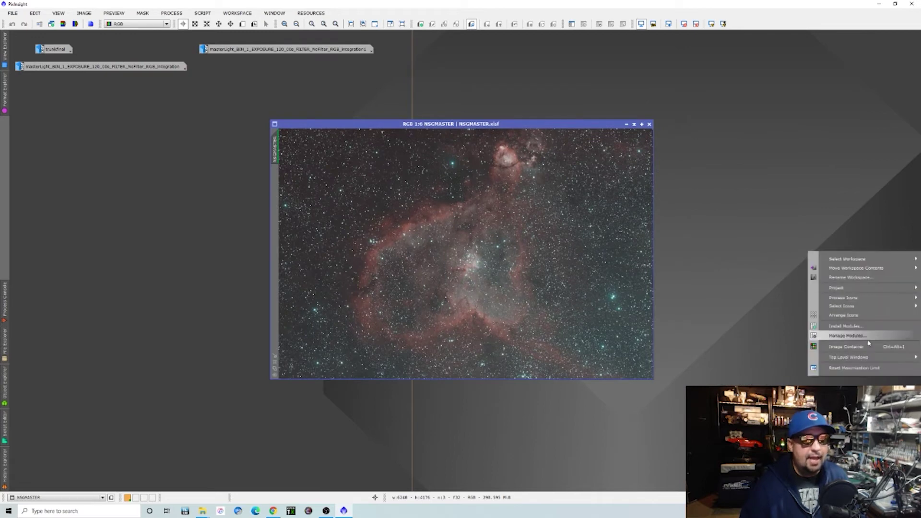
{"action": "mouse_move", "coordinate": [859, 298]}
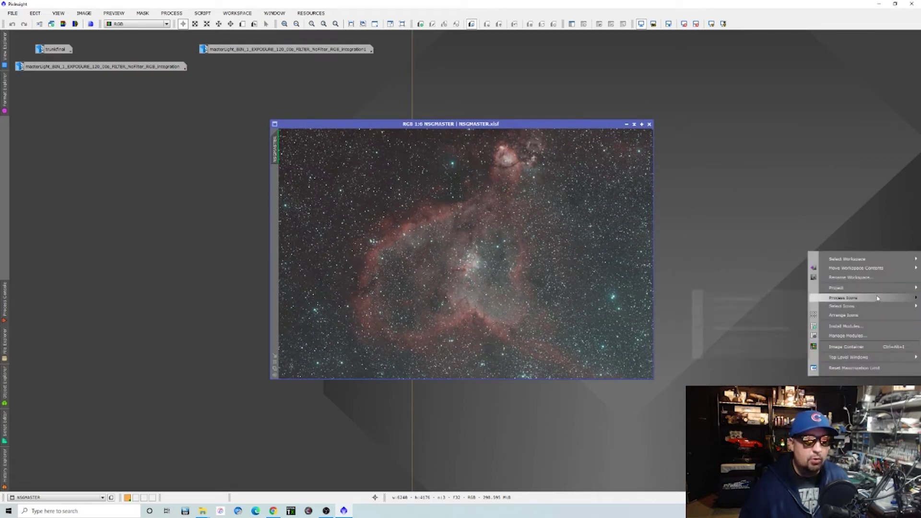
{"action": "left_click", "coordinate": [766, 298]}
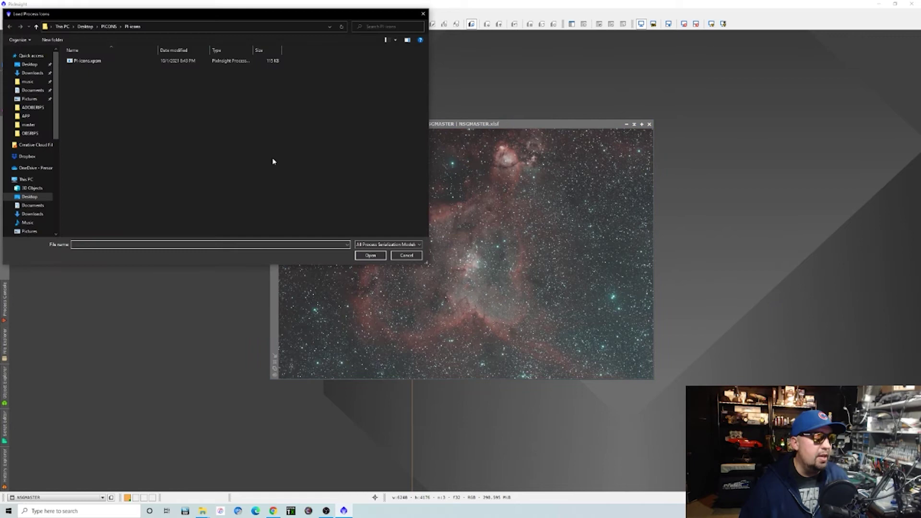
{"action": "left_click", "coordinate": [144, 60]}
{"action": "left_click", "coordinate": [377, 255]}
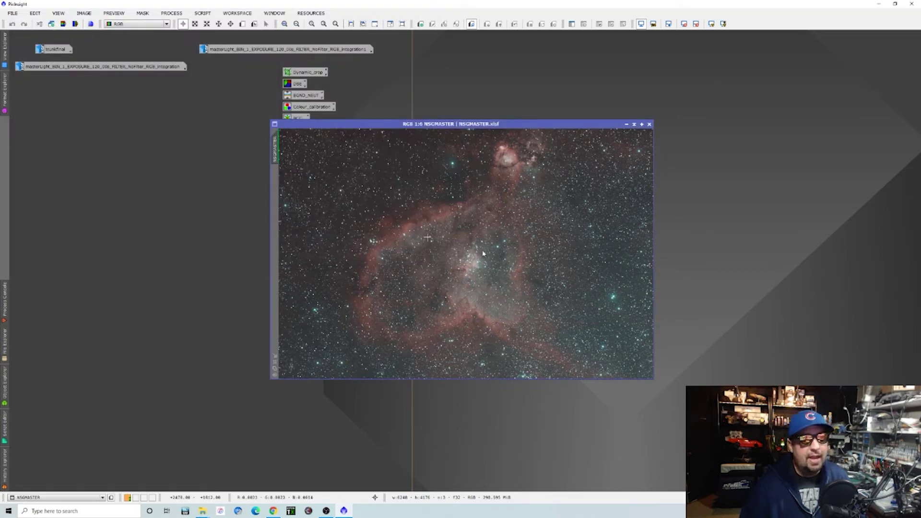
- Line the process icons up at the right and reposition and enlarge the NSGMASTER window
{"action": "left_click_drag", "start_coordinate": [401, 123], "coordinate": [258, 347]}
{"action": "left_click_drag", "start_coordinate": [351, 68], "coordinate": [284, 302]}
{"action": "left_click_drag", "start_coordinate": [305, 72], "coordinate": [864, 118]}
{"action": "left_click_drag", "start_coordinate": [399, 336], "coordinate": [499, 80]}
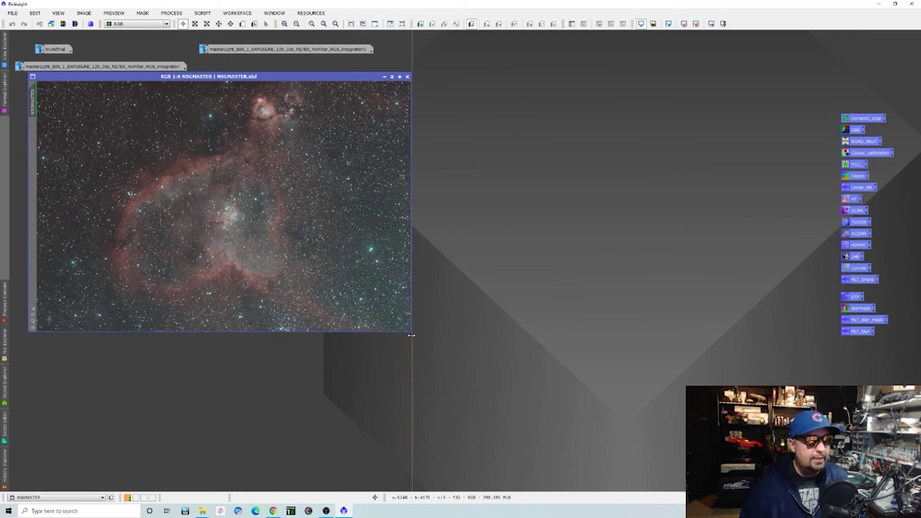
{"action": "left_click_drag", "start_coordinate": [412, 332], "coordinate": [628, 417]}
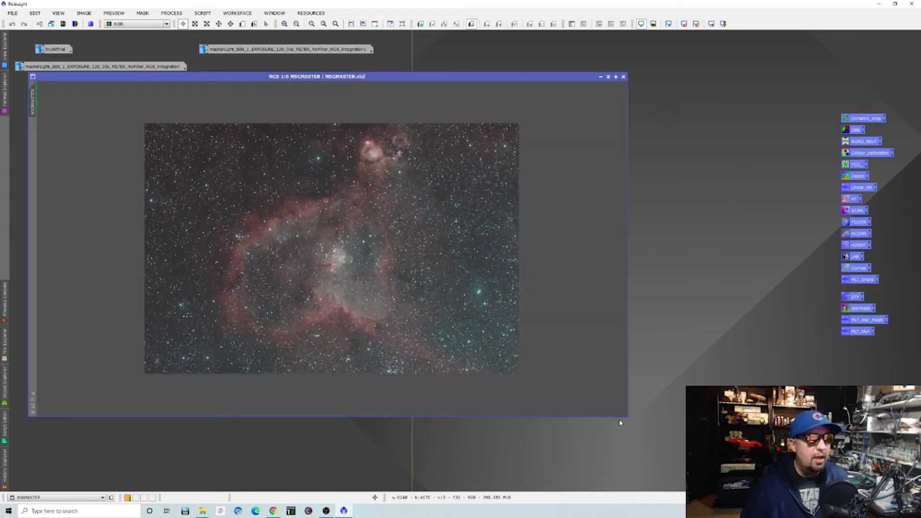
- Open DBE on NSGMASTER and apply a sample radius of 150 to every sample
{"action": "double_click", "coordinate": [858, 131]}
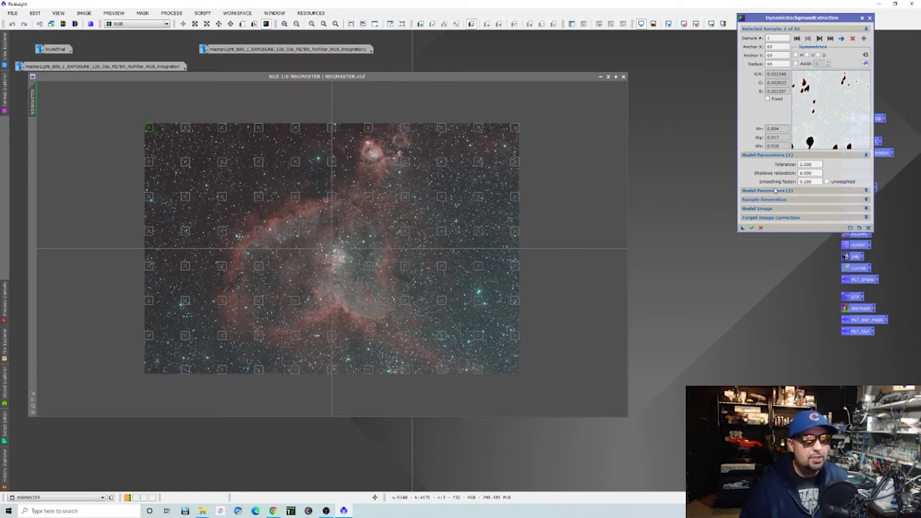
{"action": "left_click", "coordinate": [784, 200]}
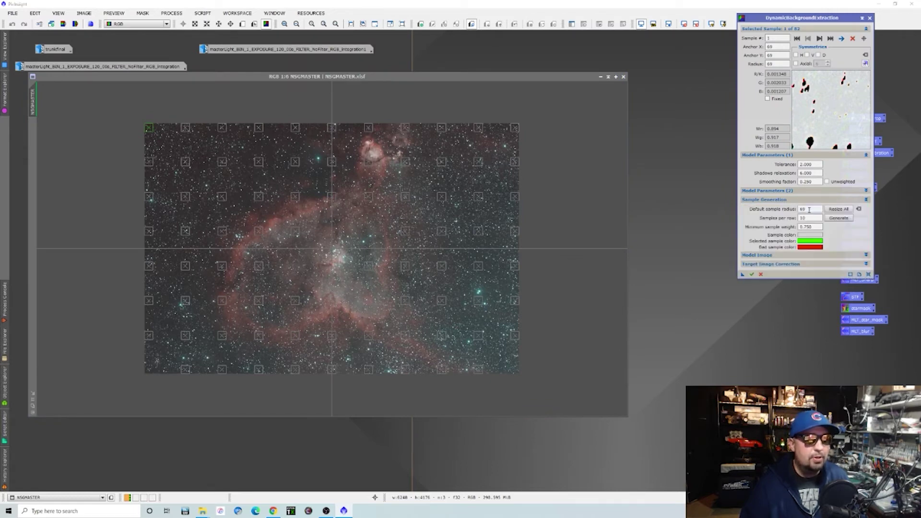
{"action": "type", "text": "150"}
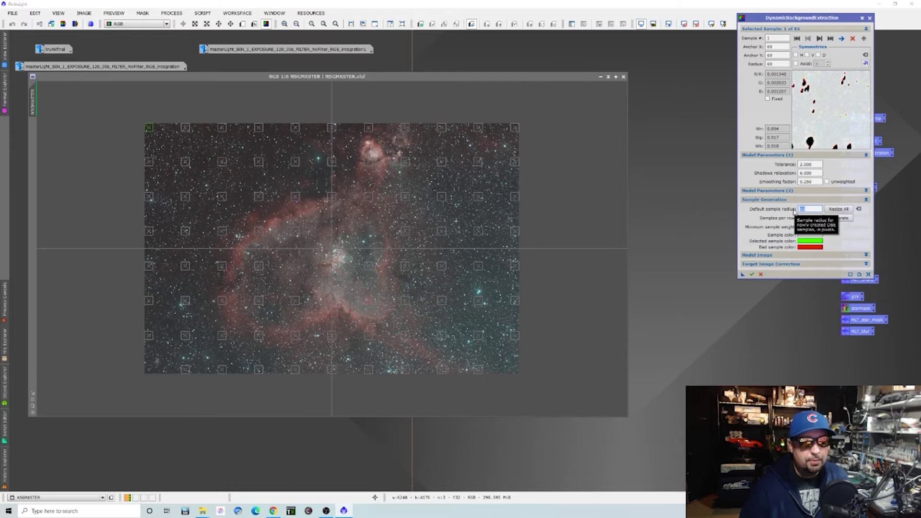
{"action": "left_click", "coordinate": [838, 209]}
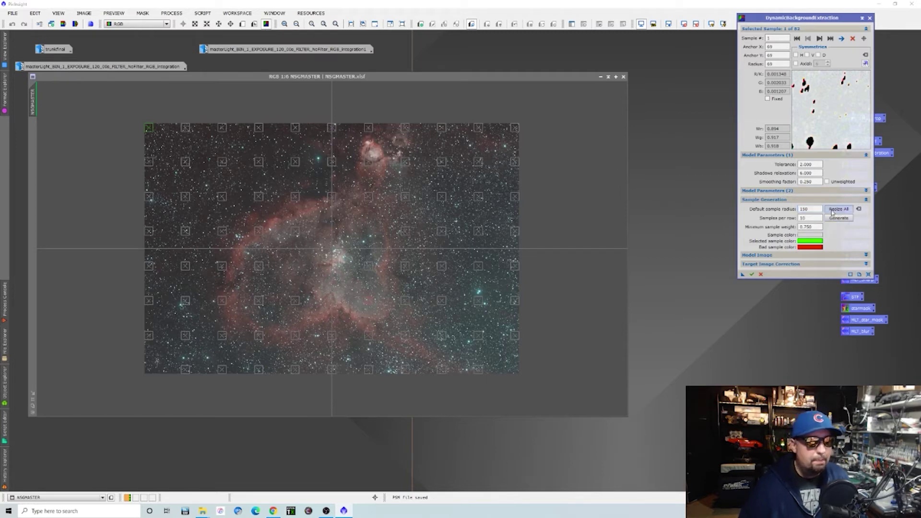
- Delete the sample boxes covering the nebula column by column and nudge a left-edge sample down
{"action": "left_click", "coordinate": [184, 165]}
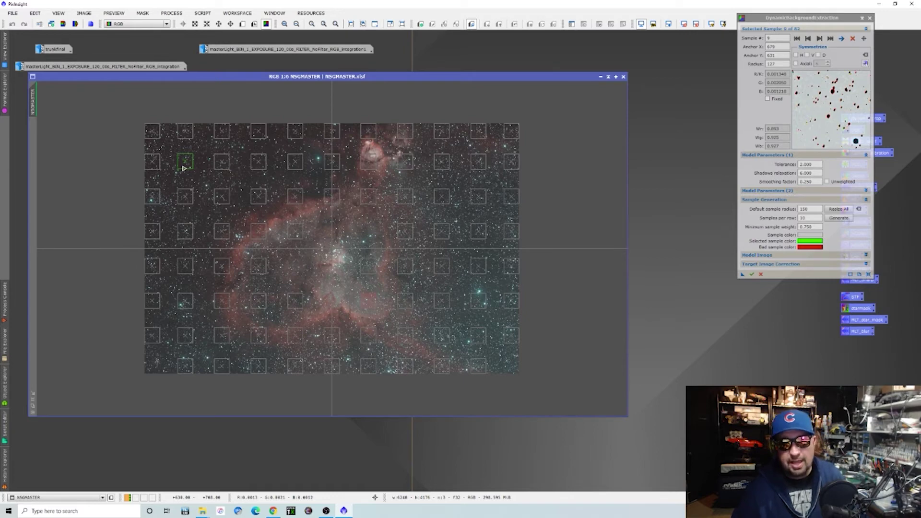
{"action": "key", "text": "Delete"}
{"action": "key", "text": "Delete"}
{"action": "key", "text": "Delete"}
{"action": "key", "text": "Delete"}
{"action": "key", "text": "Delete"}
{"action": "key", "text": "Delete"}
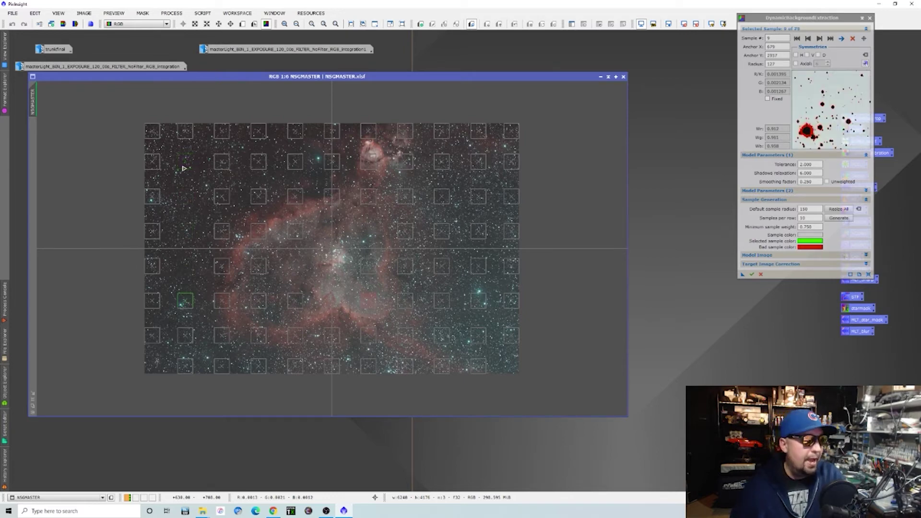
{"action": "left_click", "coordinate": [227, 163]}
{"action": "key", "text": "Delete"}
{"action": "key", "text": "Delete"}
{"action": "key", "text": "Delete"}
{"action": "key", "text": "Delete"}
{"action": "key", "text": "Delete"}
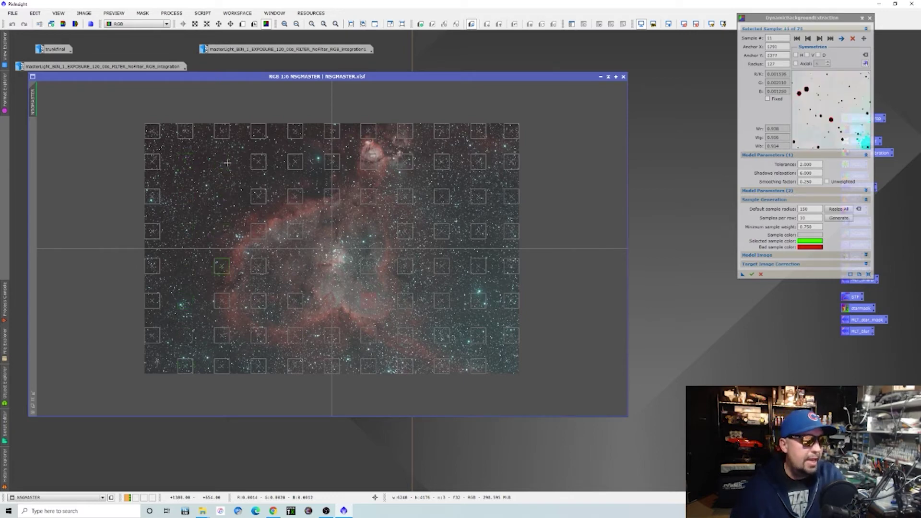
{"action": "key", "text": "Delete"}
{"action": "left_click", "coordinate": [260, 163]}
{"action": "key", "text": "Delete"}
{"action": "key", "text": "Delete"}
{"action": "key", "text": "Delete"}
{"action": "key", "text": "Delete"}
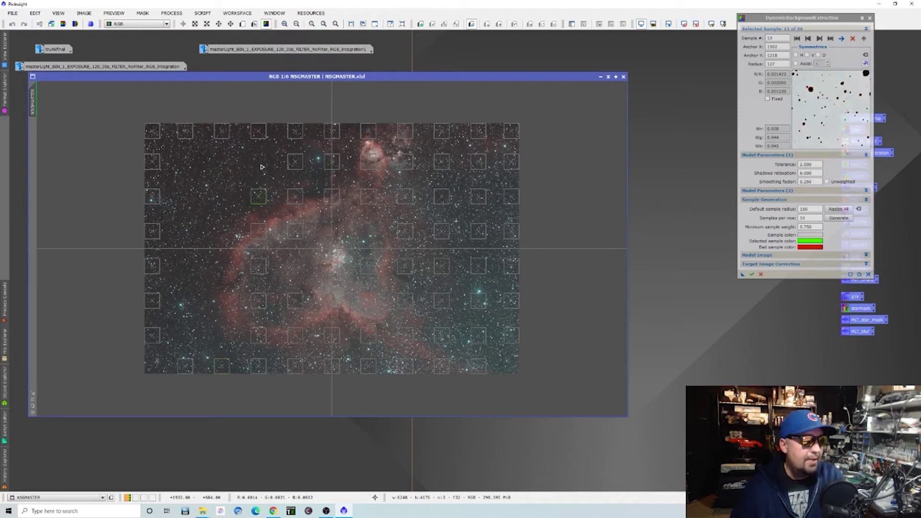
{"action": "key", "text": "Delete"}
{"action": "key", "text": "Delete"}
{"action": "left_click", "coordinate": [297, 161]}
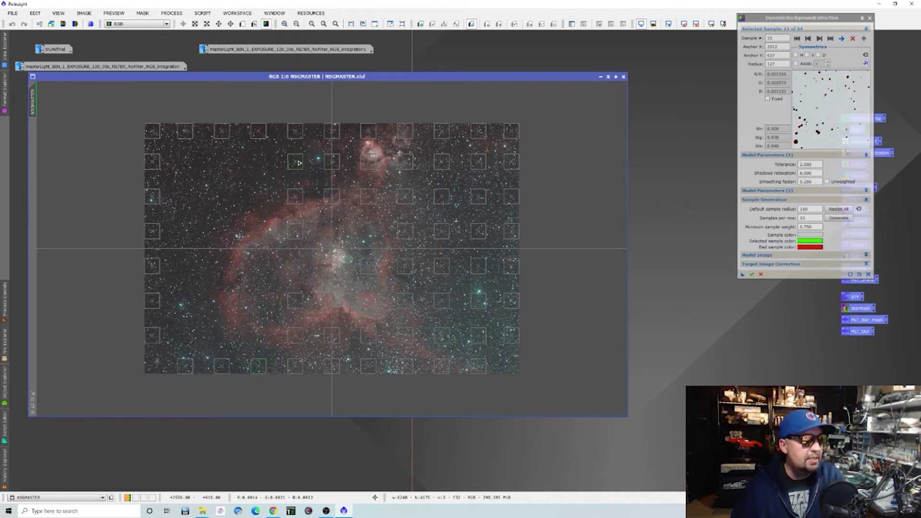
{"action": "key", "text": "Delete"}
{"action": "key", "text": "Delete"}
{"action": "key", "text": "Delete"}
{"action": "key", "text": "Delete"}
{"action": "key", "text": "Delete"}
{"action": "key", "text": "Delete"}
{"action": "left_click", "coordinate": [333, 162]}
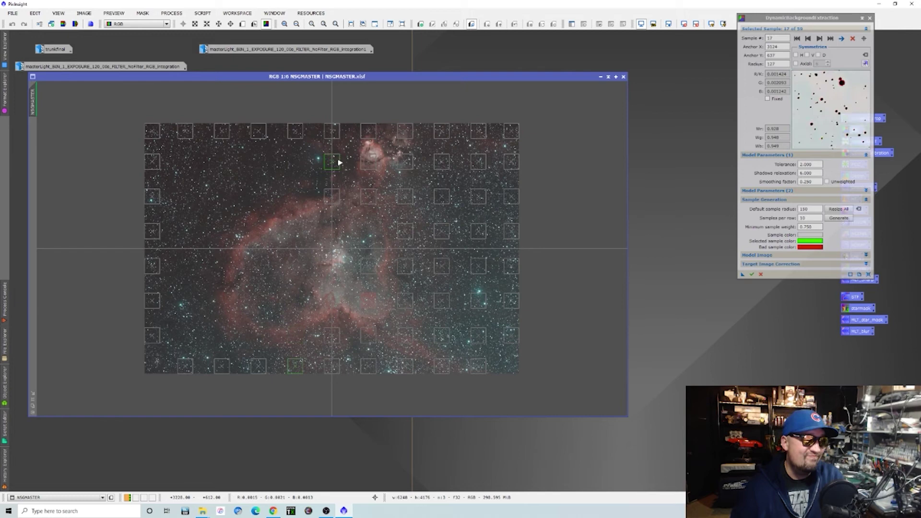
{"action": "key", "text": "Delete"}
{"action": "key", "text": "Delete"}
{"action": "left_click", "coordinate": [366, 163]}
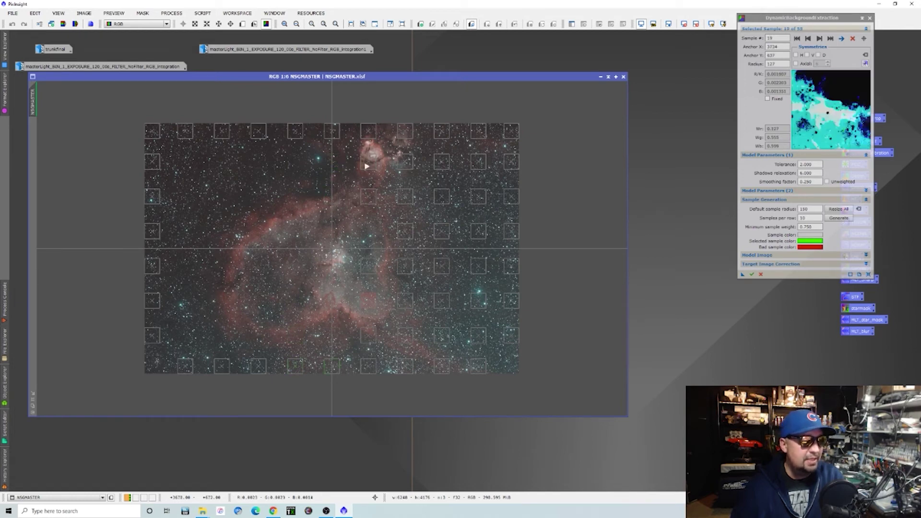
{"action": "key", "text": "Delete"}
{"action": "key", "text": "Delete"}
{"action": "key", "text": "Delete"}
{"action": "key", "text": "Delete"}
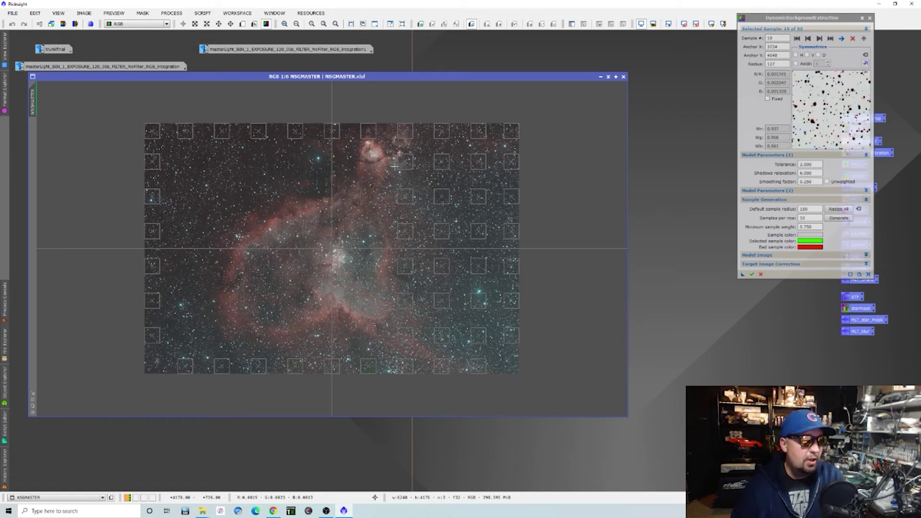
{"action": "left_click", "coordinate": [406, 164]}
{"action": "key", "text": "Delete"}
{"action": "key", "text": "Delete"}
{"action": "key", "text": "Delete"}
{"action": "key", "text": "Delete"}
{"action": "key", "text": "Delete"}
{"action": "key", "text": "Delete"}
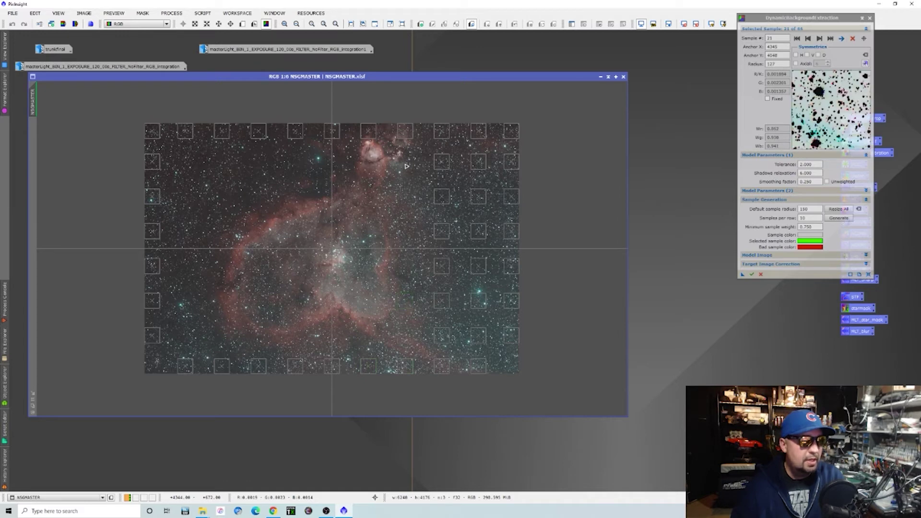
{"action": "left_click", "coordinate": [449, 164]}
{"action": "key", "text": "Delete"}
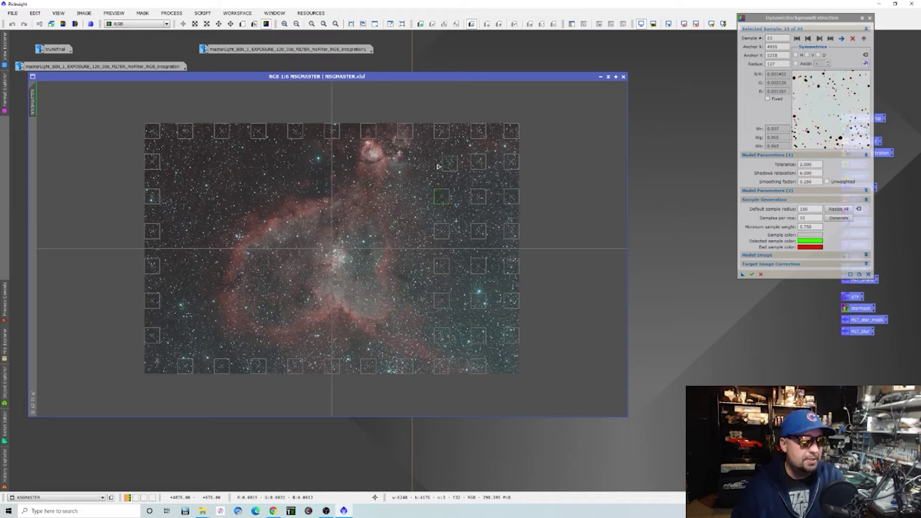
{"action": "key", "text": "Delete"}
{"action": "key", "text": "Delete"}
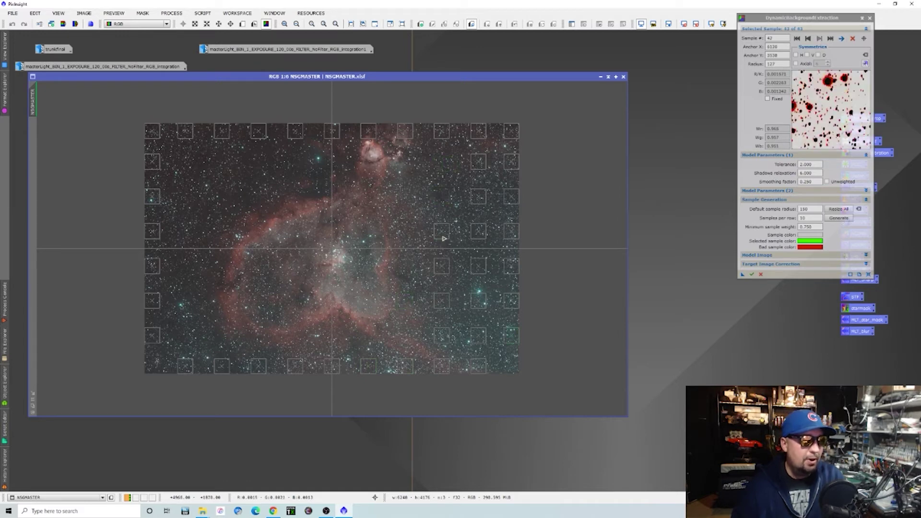
{"action": "key", "text": "Delete"}
{"action": "key", "text": "Delete"}
{"action": "key", "text": "Delete"}
{"action": "key", "text": "Delete"}
{"action": "key", "text": "Delete"}
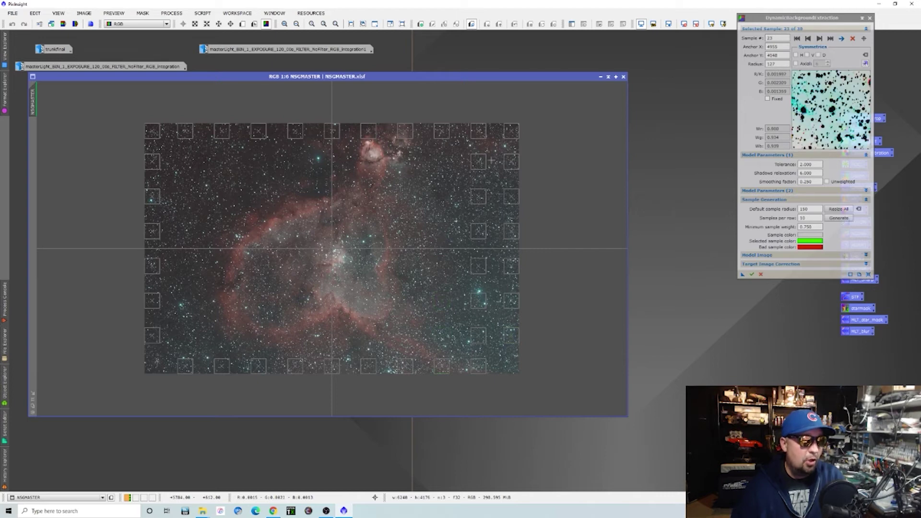
{"action": "key", "text": "Delete"}
{"action": "key", "text": "Delete"}
{"action": "key", "text": "Delete"}
{"action": "key", "text": "Delete"}
{"action": "key", "text": "Delete"}
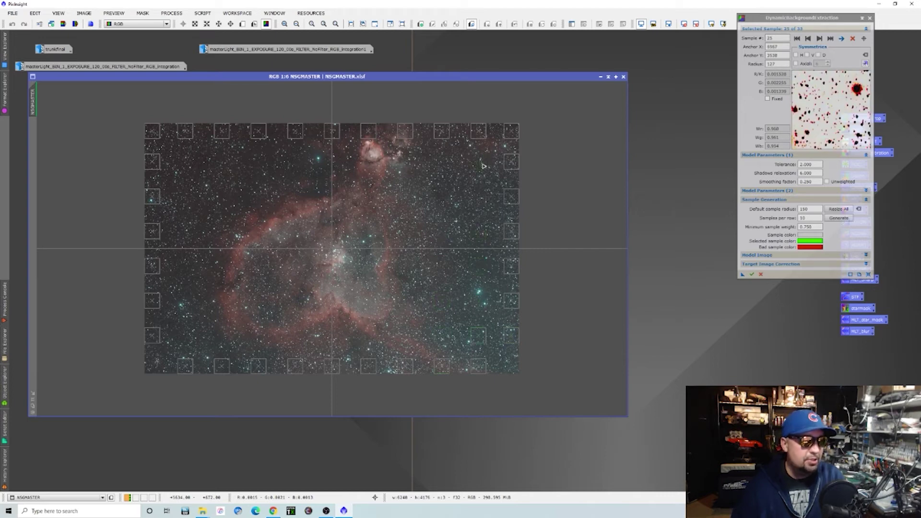
{"action": "key", "text": "Delete"}
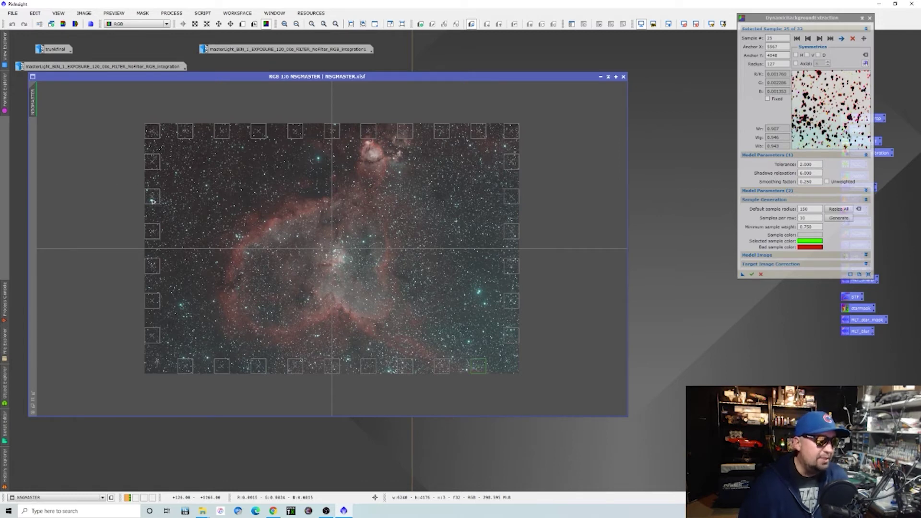
{"action": "left_click", "coordinate": [152, 186]}
{"action": "left_click_drag", "start_coordinate": [153, 188], "coordinate": [151, 188]}
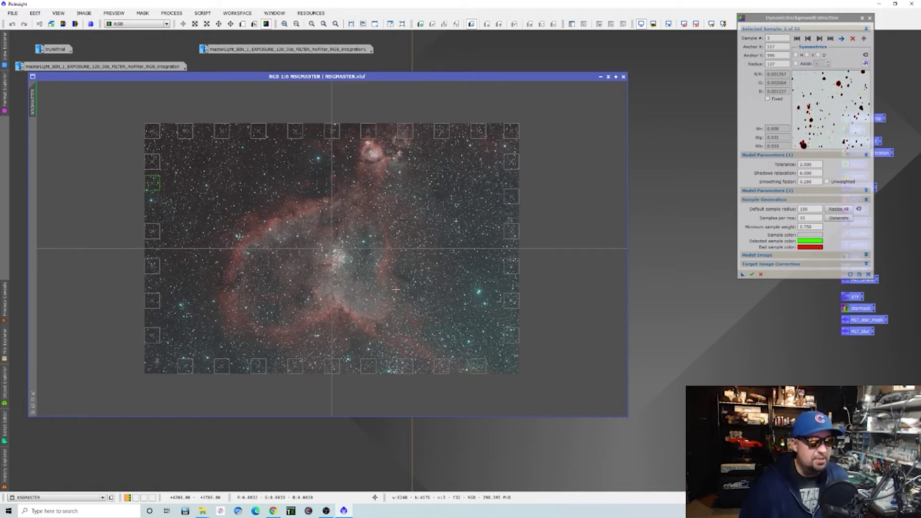
- Set DBE target correction to Division and enable Replace target image
{"action": "left_click", "coordinate": [773, 264]}
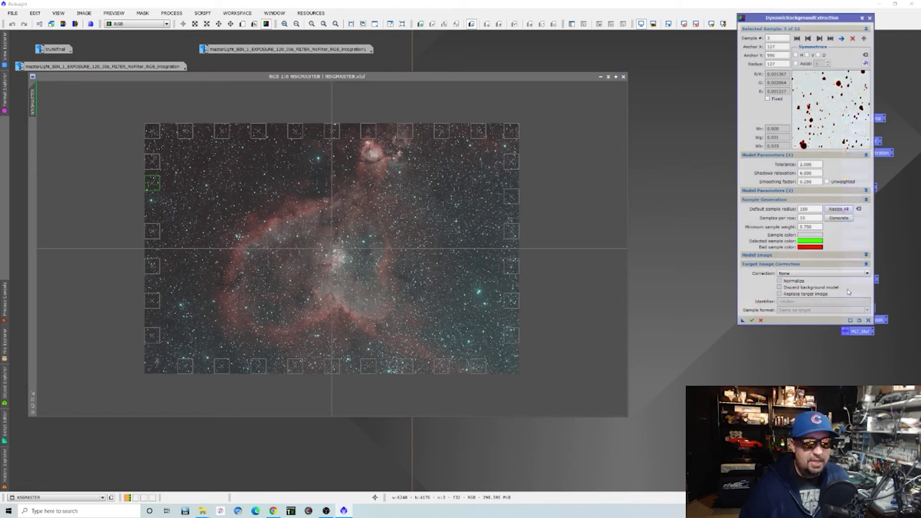
{"action": "left_click", "coordinate": [867, 273]}
{"action": "left_click", "coordinate": [816, 291]}
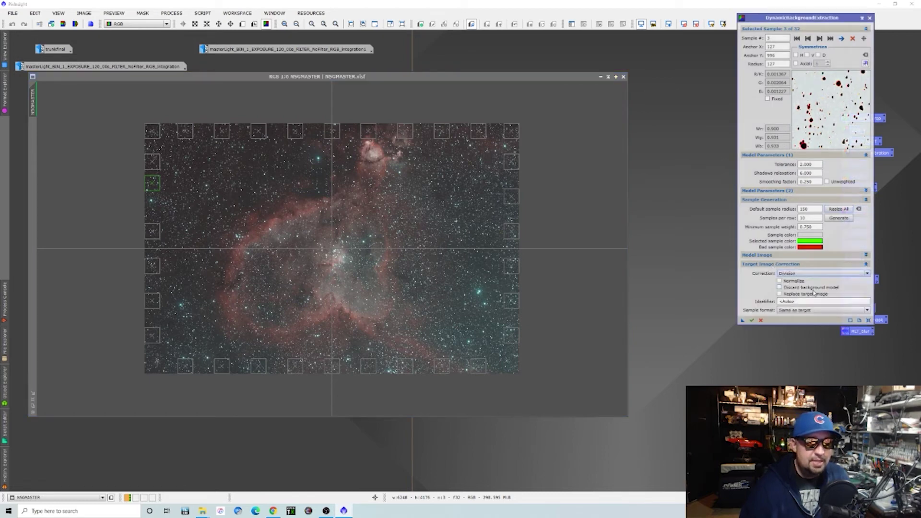
{"action": "left_click", "coordinate": [780, 295]}
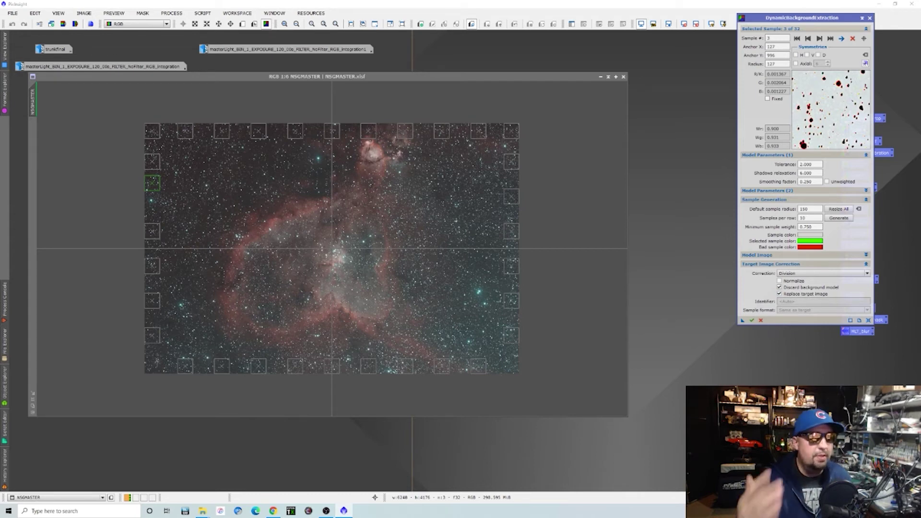
- Apply the Division extraction, auto-stretch the result, and close DBE confirming Yes
{"action": "left_click", "coordinate": [752, 321]}
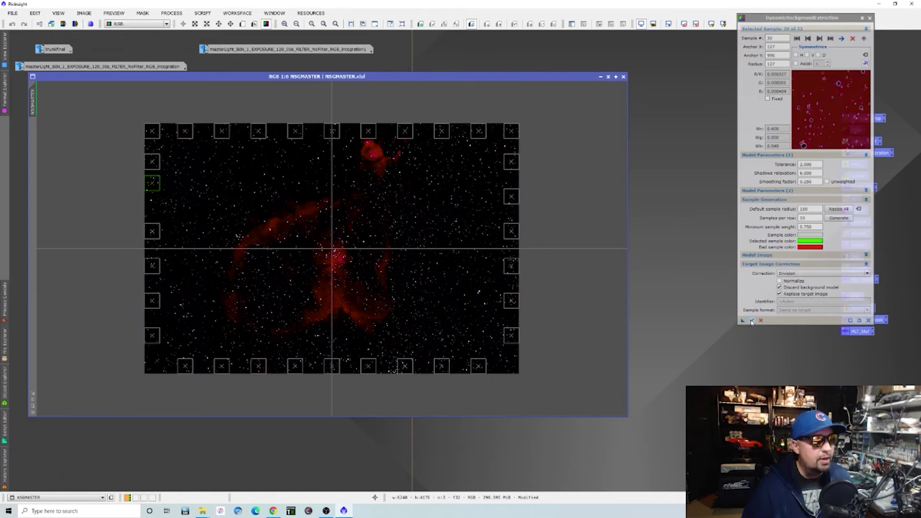
{"action": "left_click", "coordinate": [684, 24]}
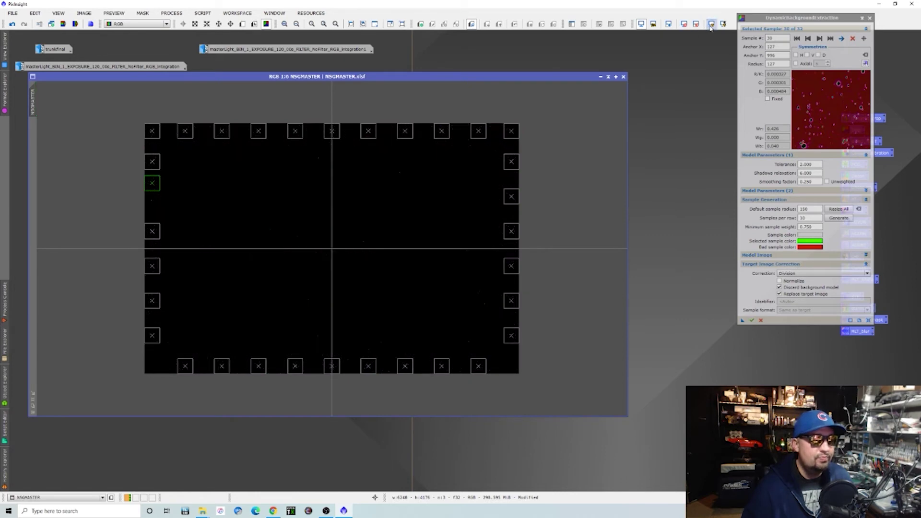
{"action": "left_click", "coordinate": [712, 24]}
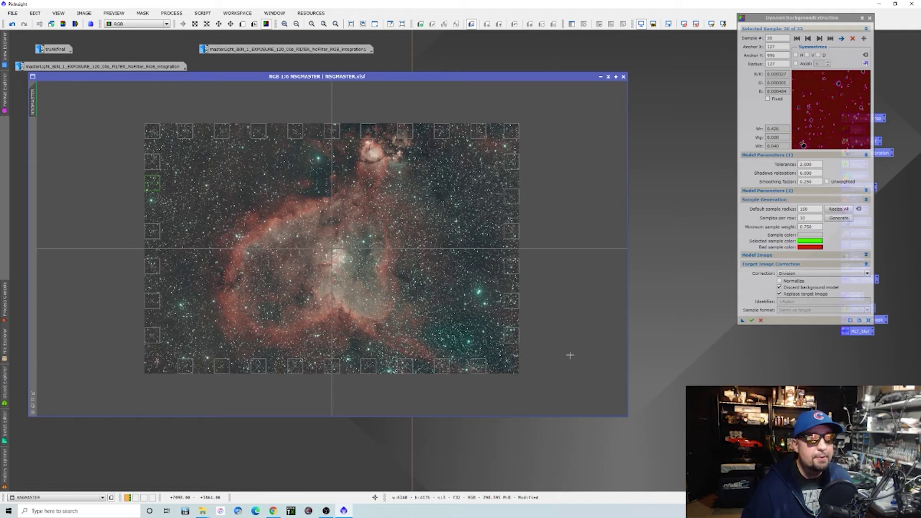
{"action": "left_click", "coordinate": [871, 18]}
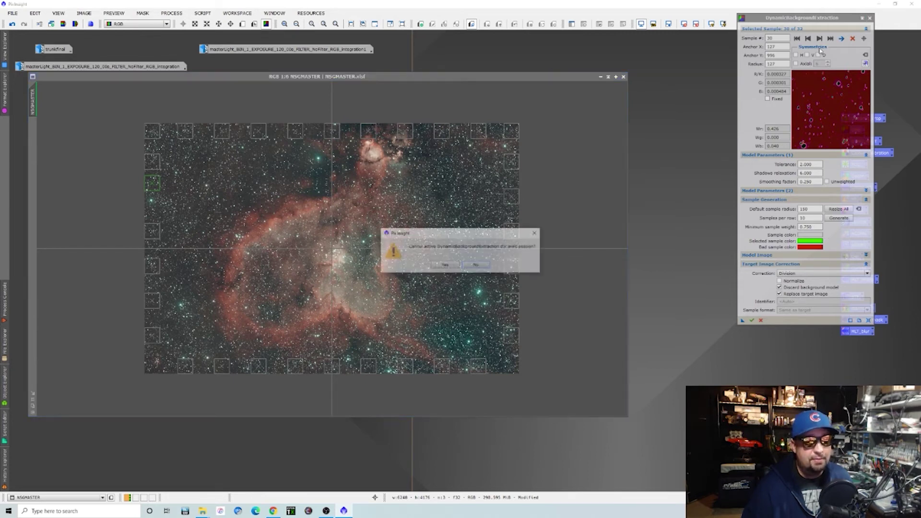
{"action": "left_click", "coordinate": [442, 268]}
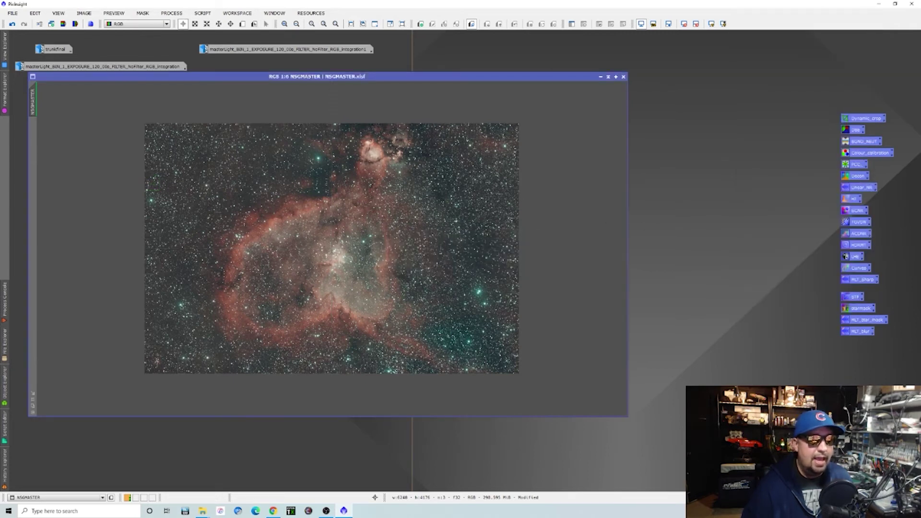
- Rerun DBE on the image with Subtraction as the correction method, then close it
{"action": "double_click", "coordinate": [854, 130]}
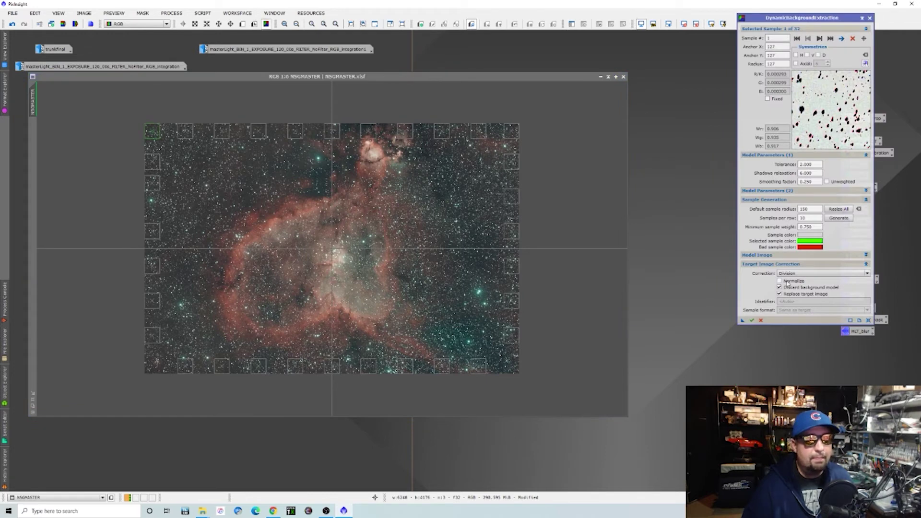
{"action": "left_click", "coordinate": [867, 274]}
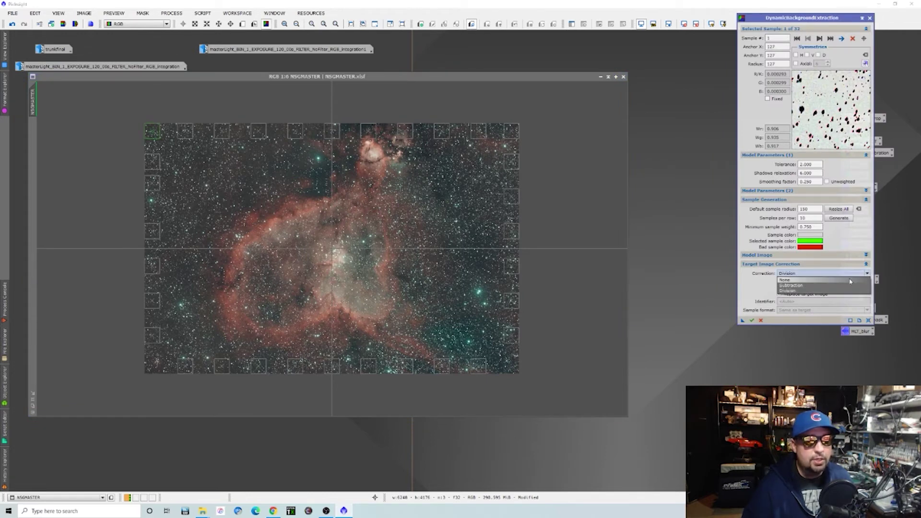
{"action": "left_click", "coordinate": [839, 285]}
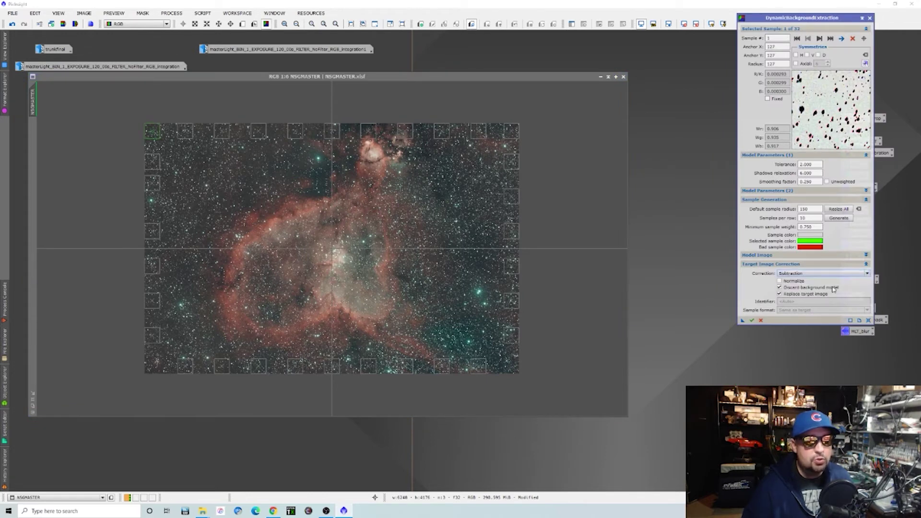
{"action": "left_click", "coordinate": [753, 320]}
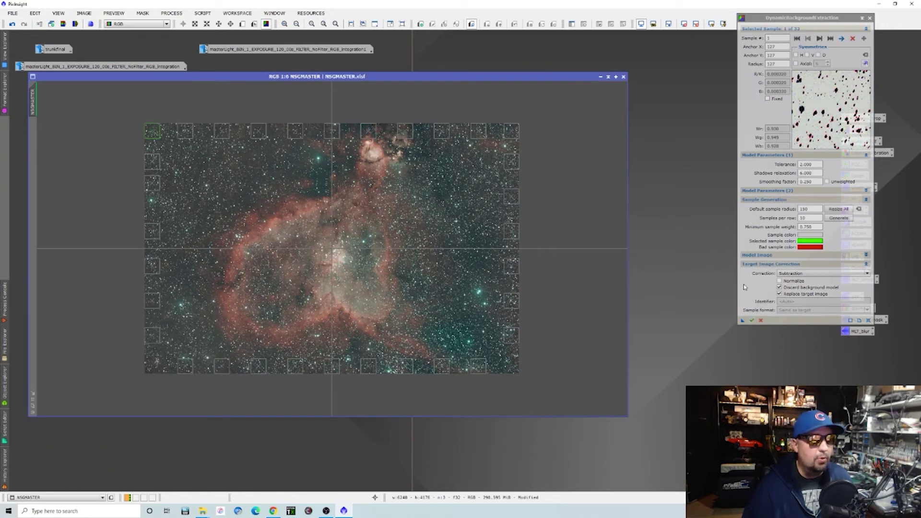
{"action": "left_click", "coordinate": [761, 320]}
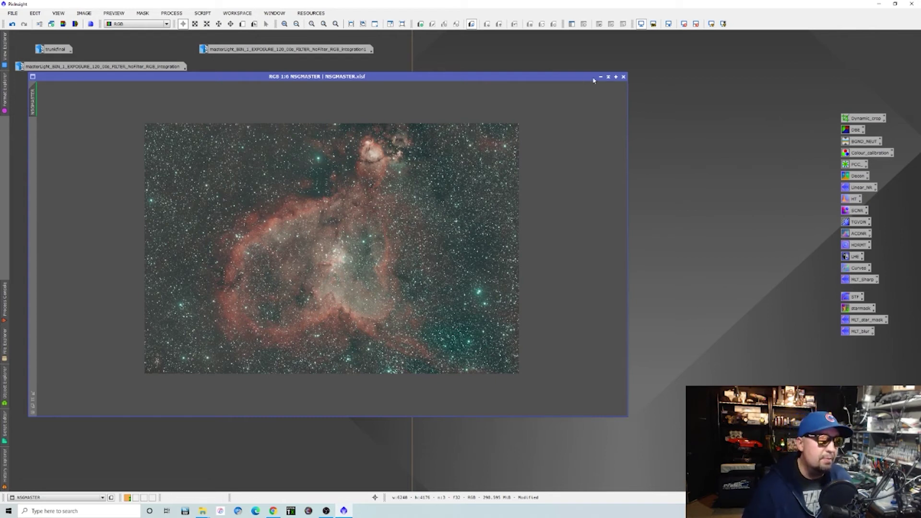
- Iconise NSGMASTER, enlarge the masterLight integration, and open DBE with Discard background model unchecked
{"action": "double_click", "coordinate": [265, 51]}
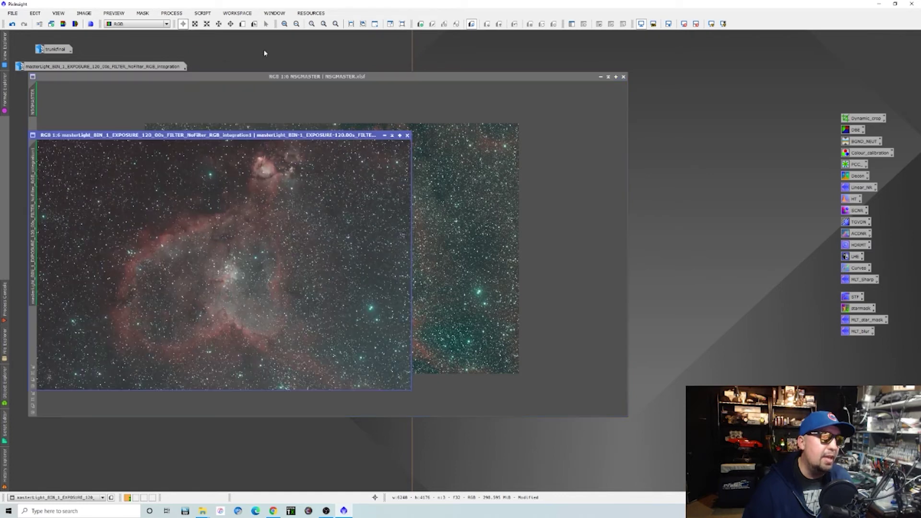
{"action": "left_click", "coordinate": [601, 77]}
{"action": "left_click_drag", "start_coordinate": [327, 138], "coordinate": [562, 96]}
{"action": "left_click_drag", "start_coordinate": [333, 249], "coordinate": [125, 251]}
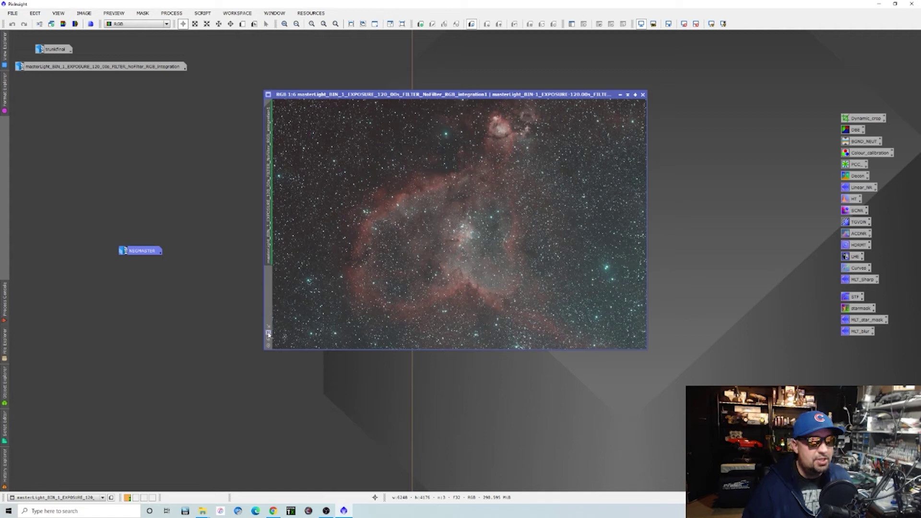
{"action": "left_click_drag", "start_coordinate": [267, 336], "coordinate": [31, 336]}
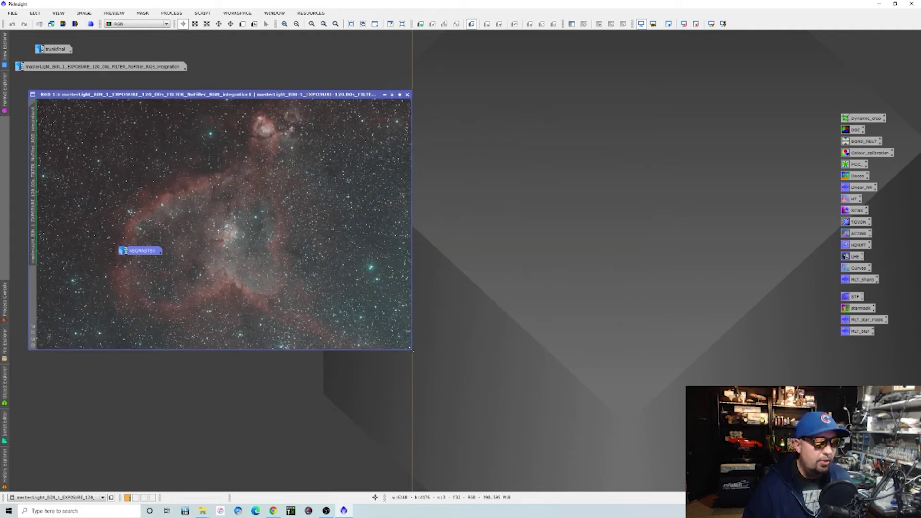
{"action": "left_click_drag", "start_coordinate": [411, 351], "coordinate": [606, 427]}
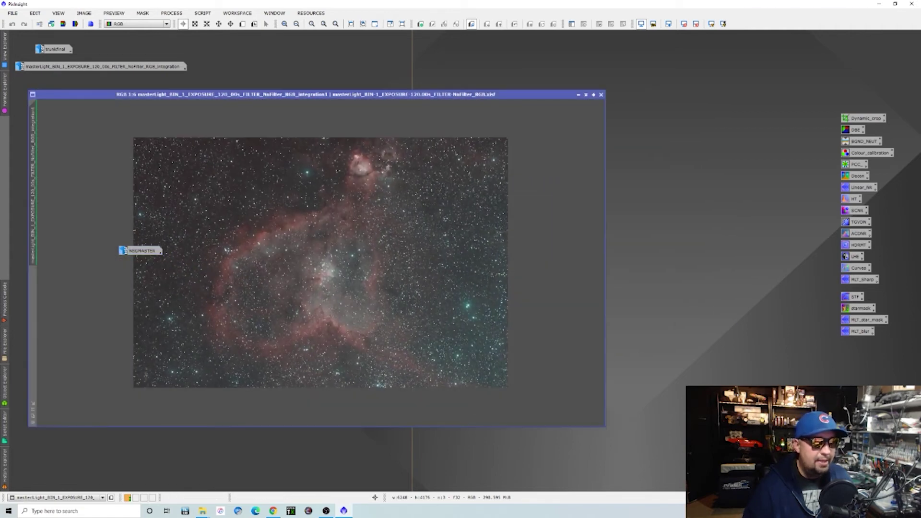
{"action": "double_click", "coordinate": [846, 129]}
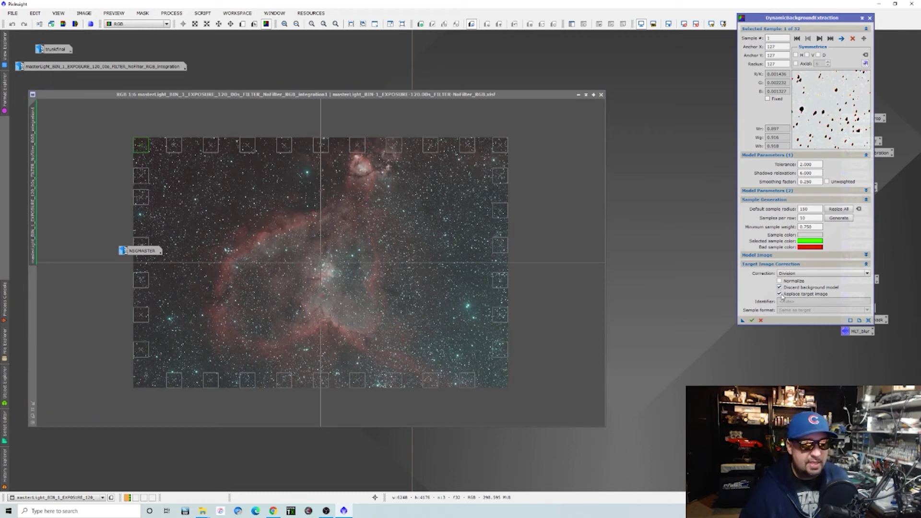
{"action": "left_click", "coordinate": [780, 288]}
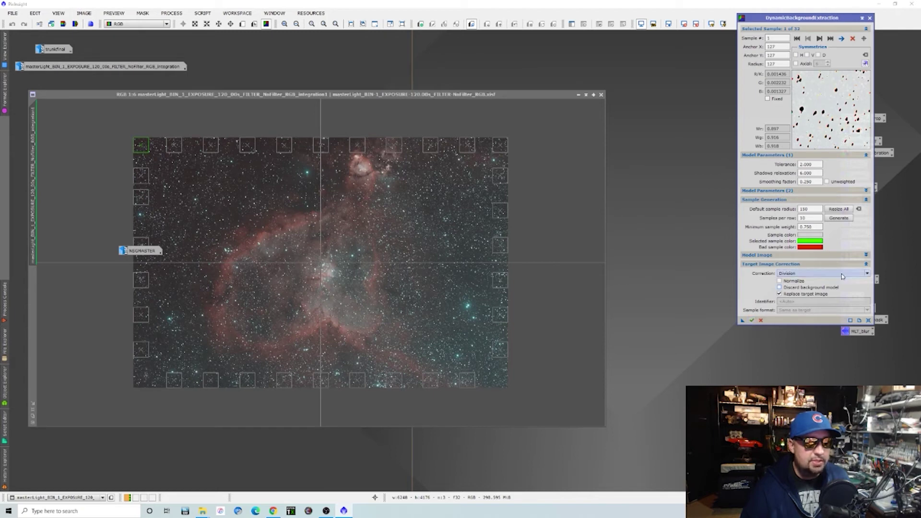
- Run DBE, auto-stretch and enlarge the background model, then iconise it and the corrected master
{"action": "left_click", "coordinate": [753, 321]}
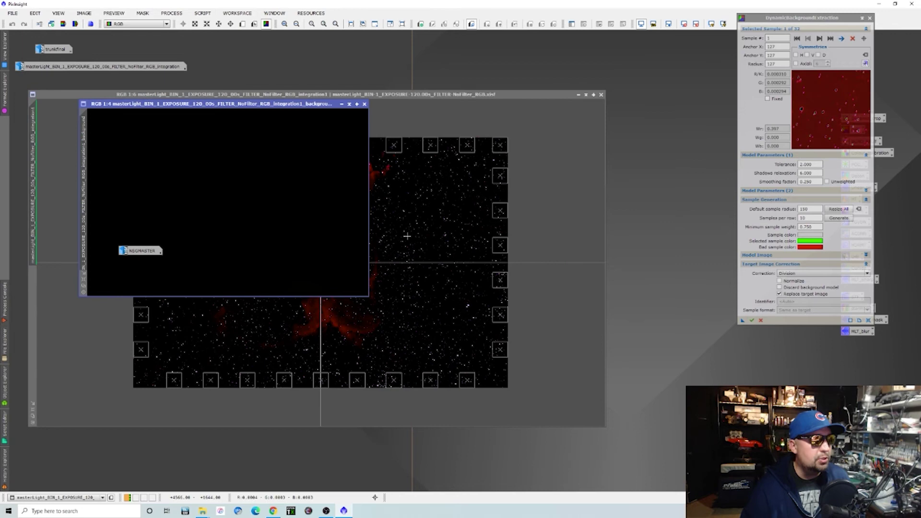
{"action": "left_click_drag", "start_coordinate": [271, 109], "coordinate": [446, 116]}
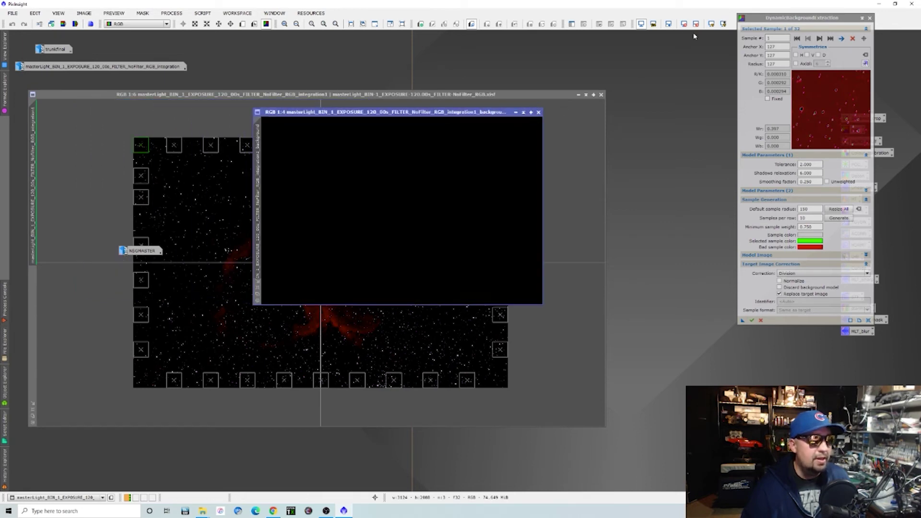
{"action": "left_click", "coordinate": [711, 24]}
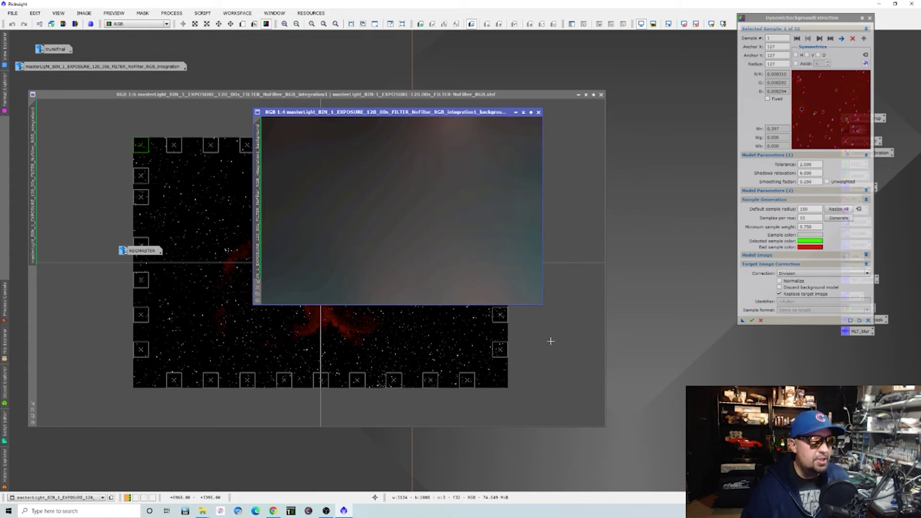
{"action": "left_click_drag", "start_coordinate": [543, 306], "coordinate": [660, 429]}
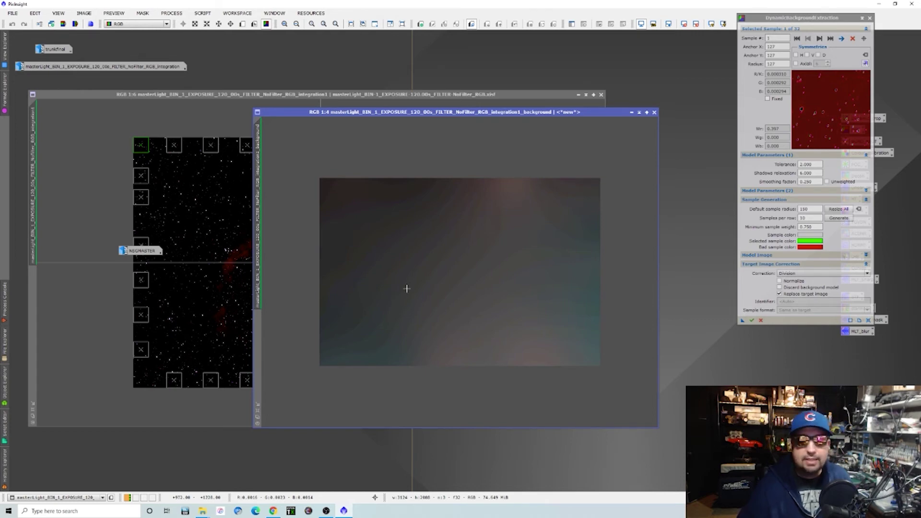
{"action": "left_click", "coordinate": [631, 112]}
{"action": "left_click", "coordinate": [579, 94]}
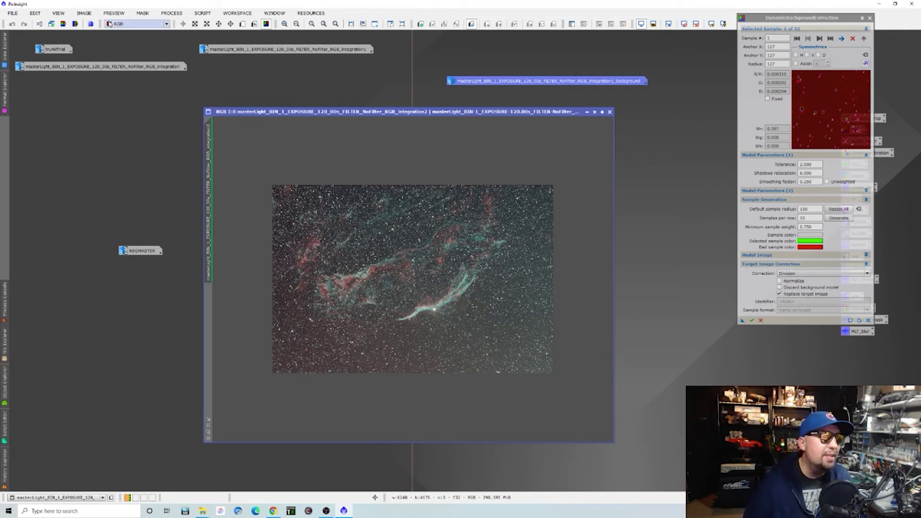
- Open veil-lpc-cbg-SC.fits via File > Open from OCT2021 > NGC6960 > APP
{"action": "left_click", "coordinate": [16, 12]}
{"action": "left_click", "coordinate": [21, 22]}
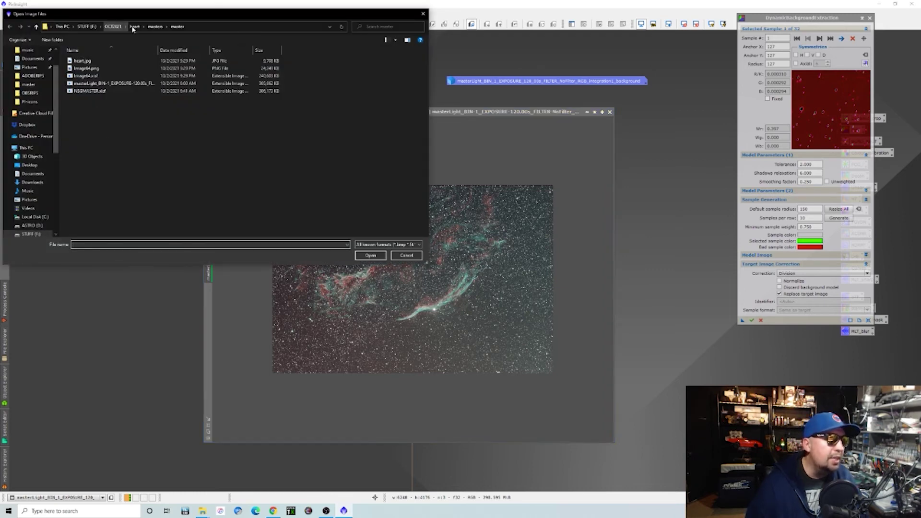
{"action": "left_click", "coordinate": [113, 27]}
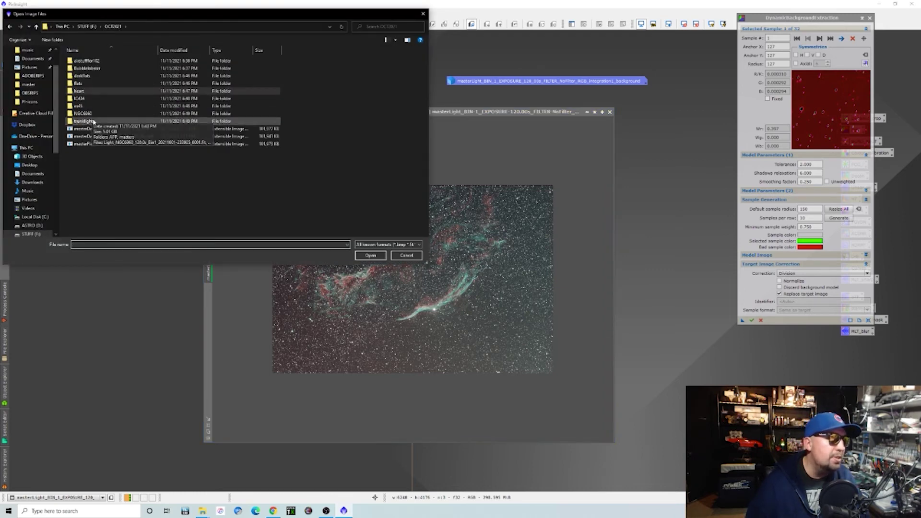
{"action": "double_click", "coordinate": [95, 116]}
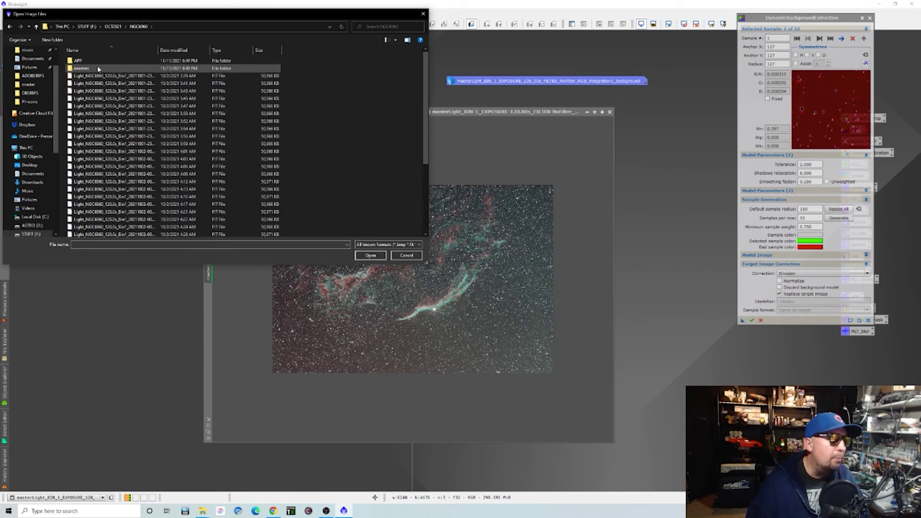
{"action": "double_click", "coordinate": [79, 61]}
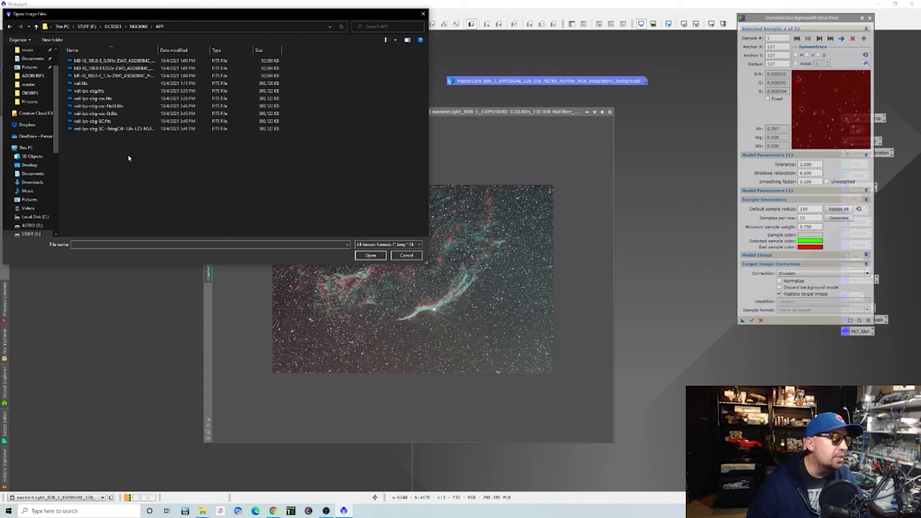
{"action": "left_click", "coordinate": [118, 122]}
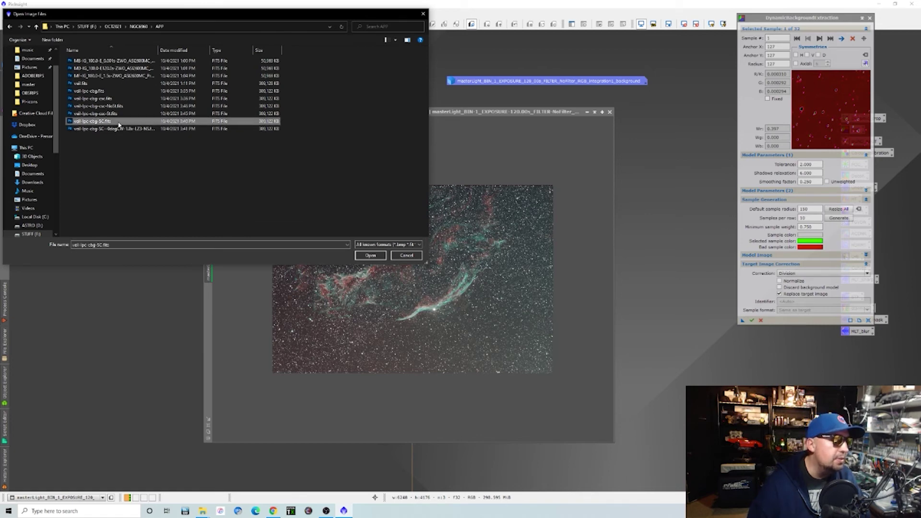
{"action": "left_click", "coordinate": [370, 256]}
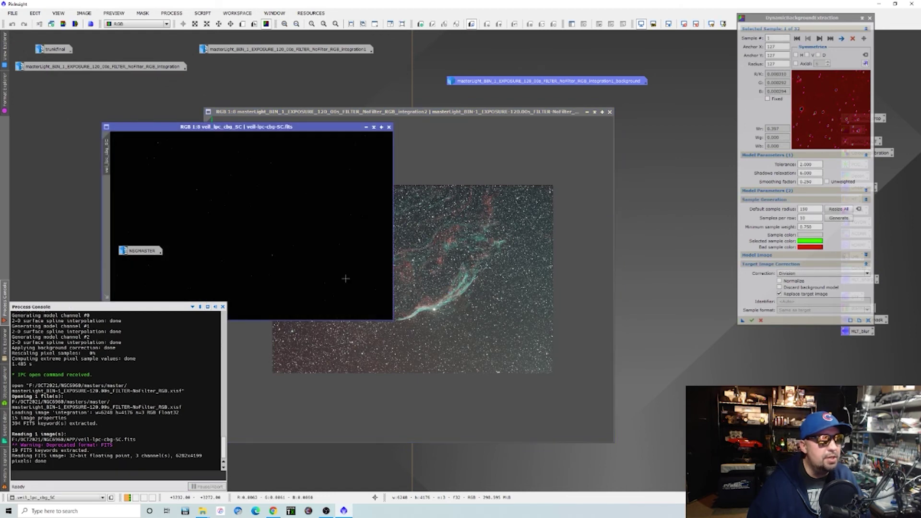
- Auto-stretch veil-lpc-cbg-SC, zoom to 1:6, and place it over the integration window
{"action": "left_click_drag", "start_coordinate": [291, 128], "coordinate": [471, 128]}
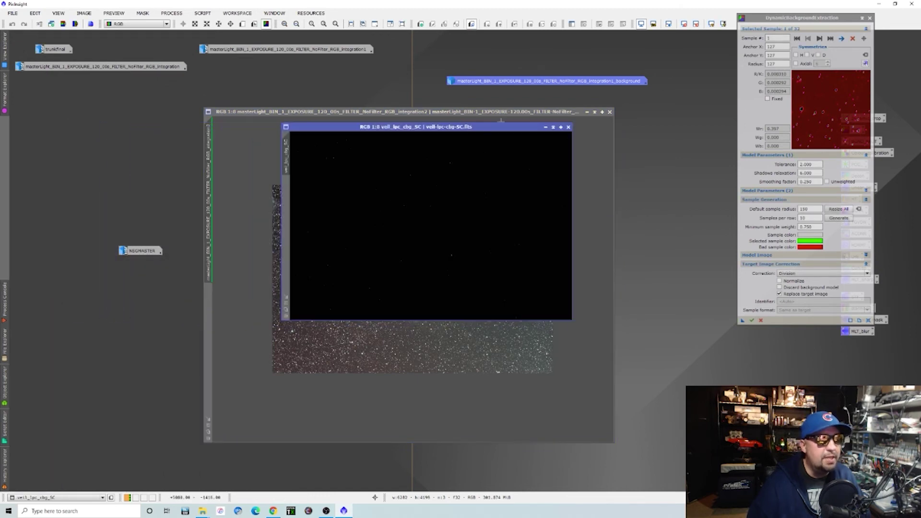
{"action": "left_click", "coordinate": [712, 24]}
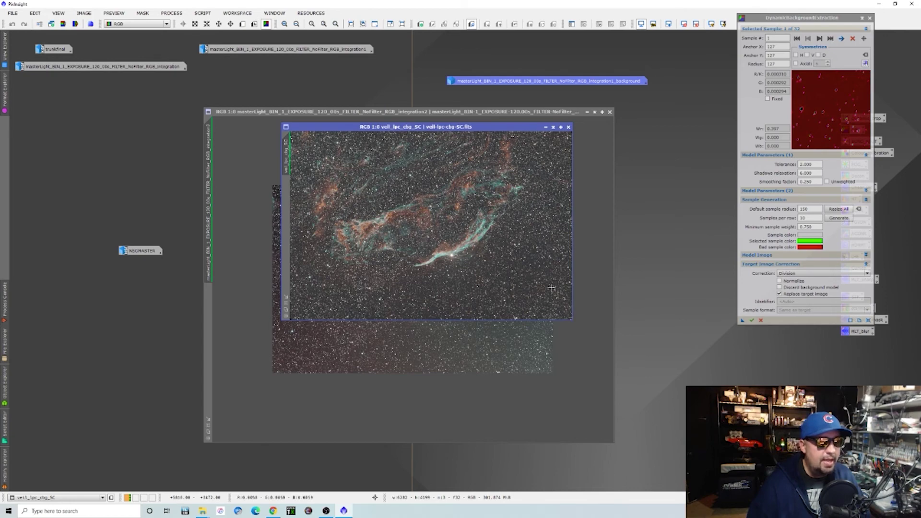
{"action": "scroll", "coordinate": [287, 303], "scroll_direction": "up", "scroll_amount": 2}
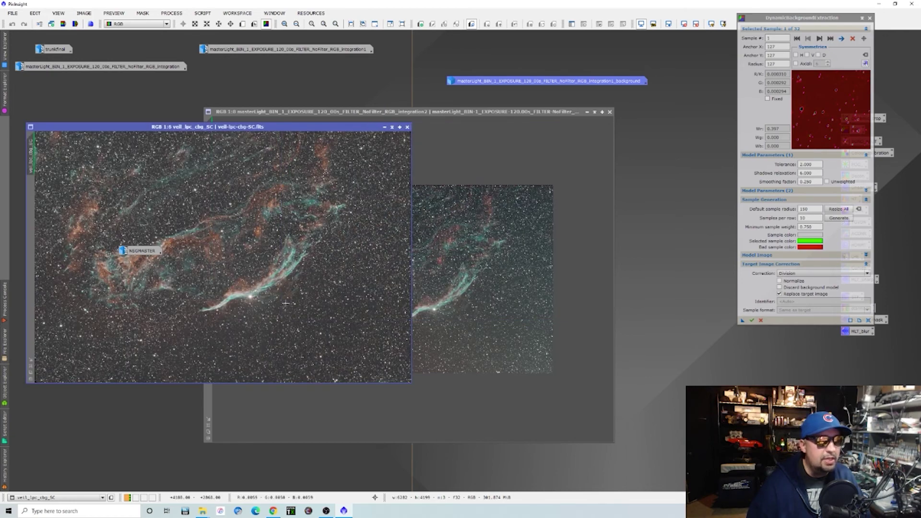
{"action": "left_click_drag", "start_coordinate": [311, 128], "coordinate": [513, 152]}
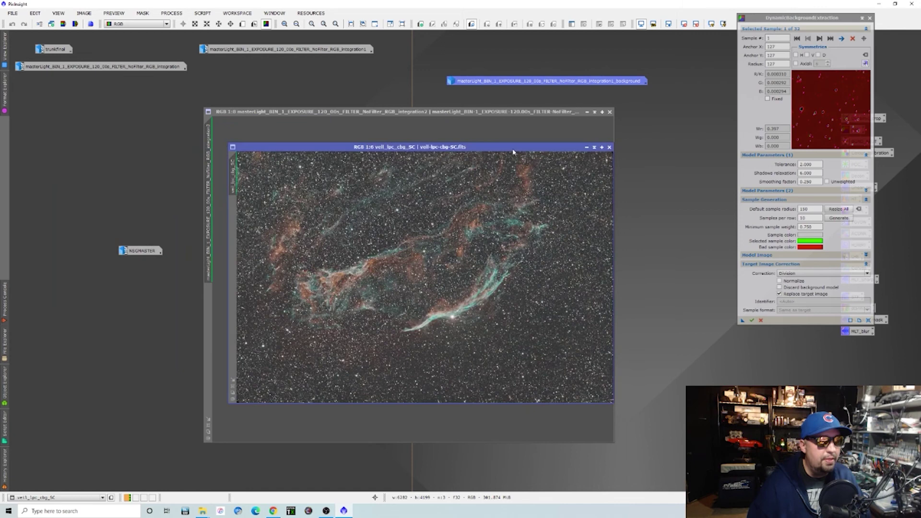